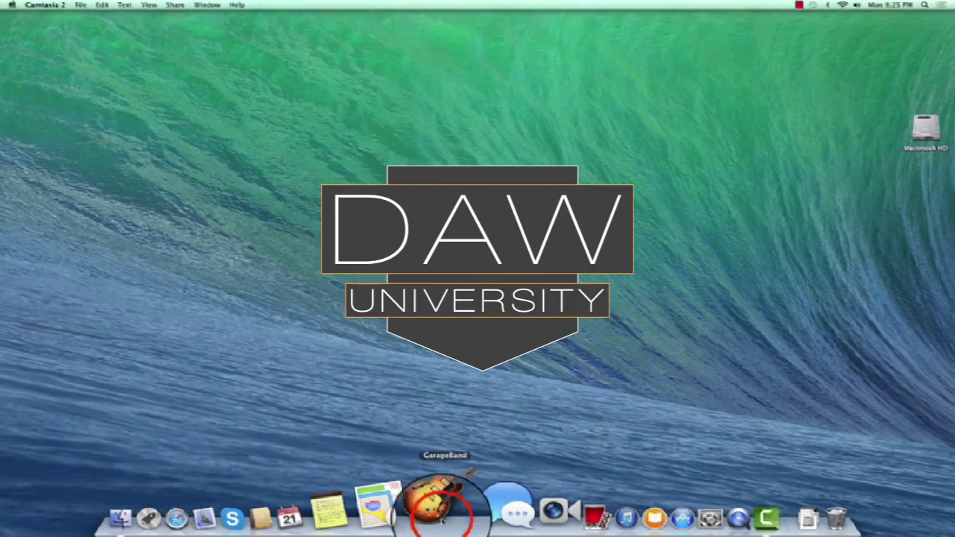
# Step: Launch GarageBand and start a new project from the Empty Project template
pyautogui.click(442, 514)
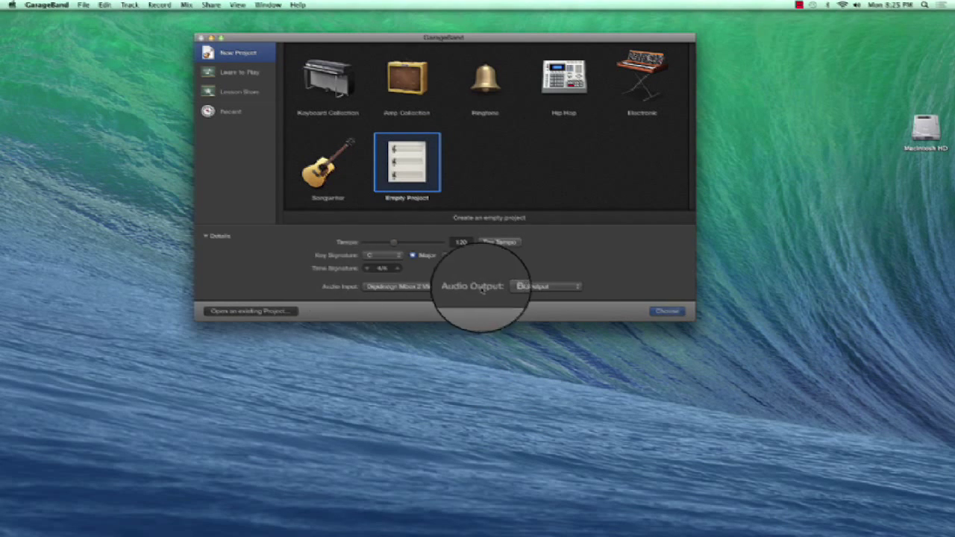
pyautogui.click(668, 312)
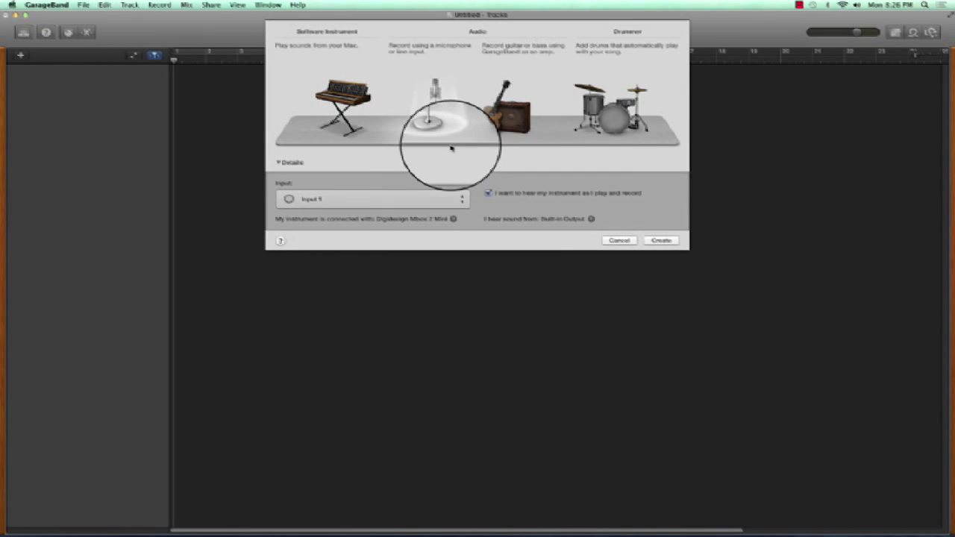
# Step: Create a microphone audio track, Audio 1, with input monitoring turned off
pyautogui.click(488, 193)
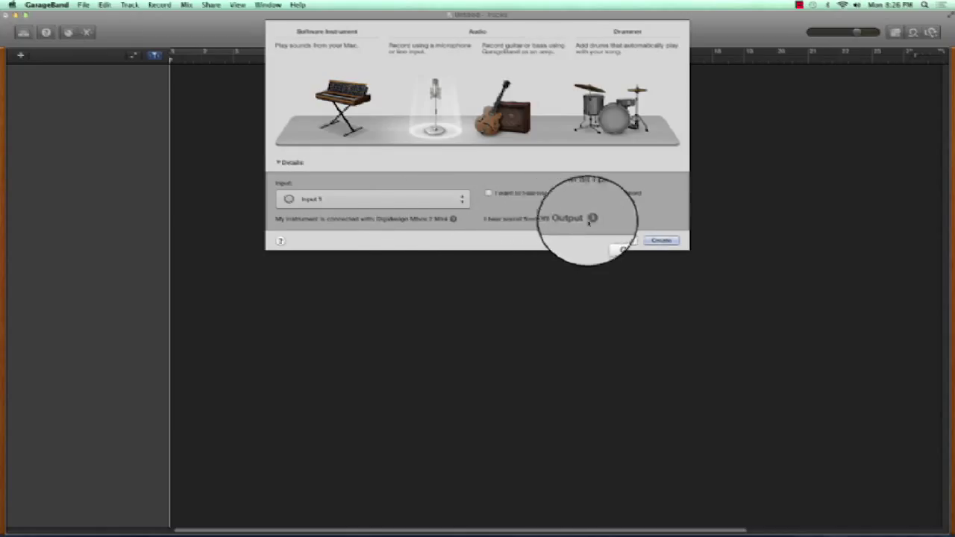
pyautogui.click(669, 240)
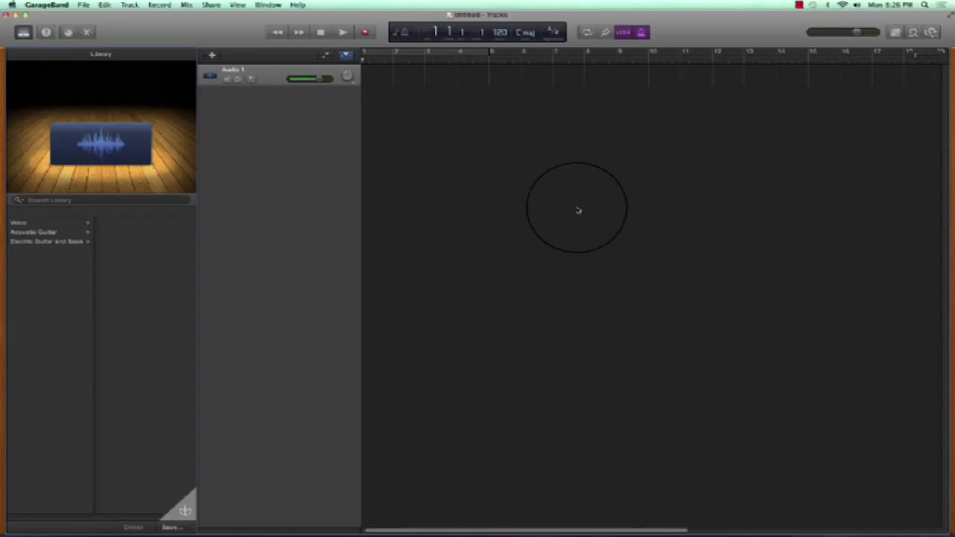
# Step: Raise the Audio 1 track volume to about +5 dB and switch off the count-in
pyautogui.click(319, 78)
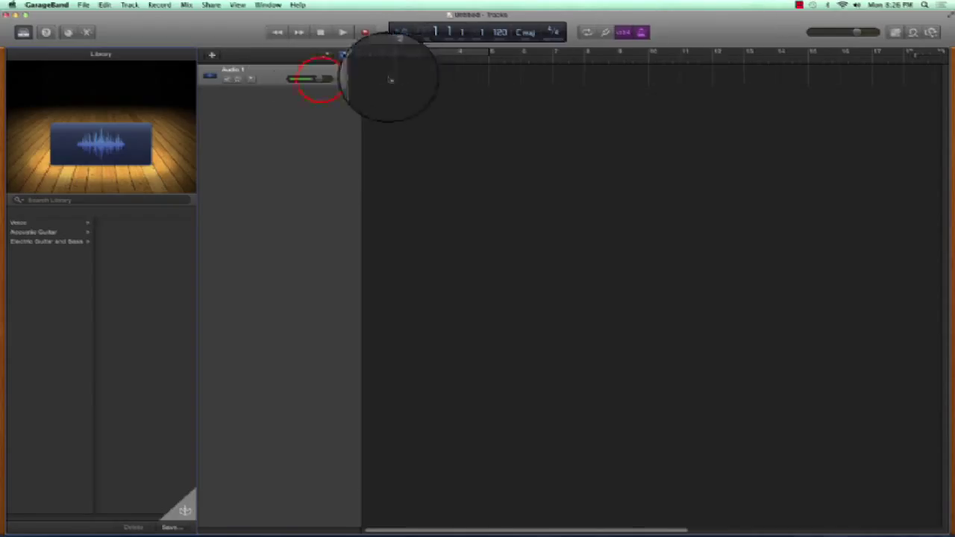
pyautogui.moveTo(324, 68)
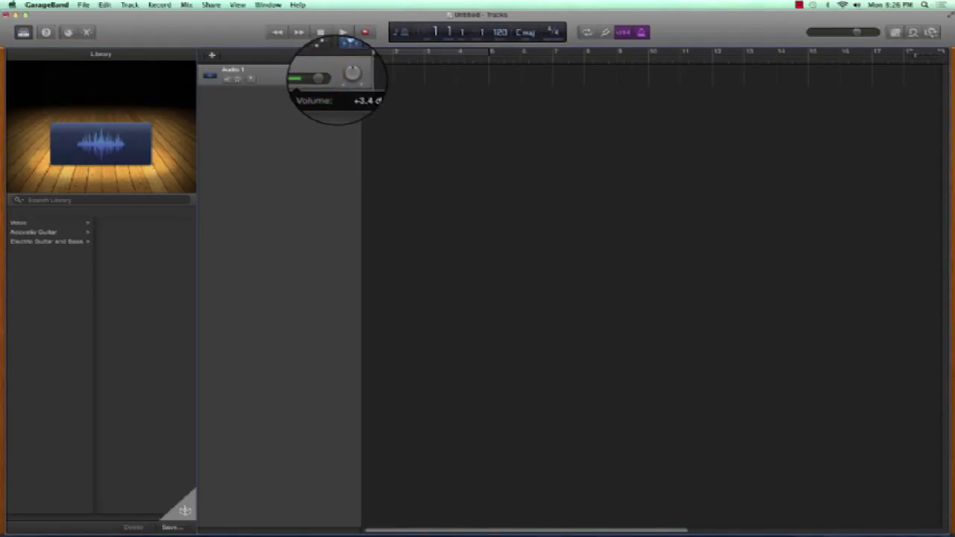
pyautogui.moveTo(337, 79); pyautogui.dragTo(347, 79)
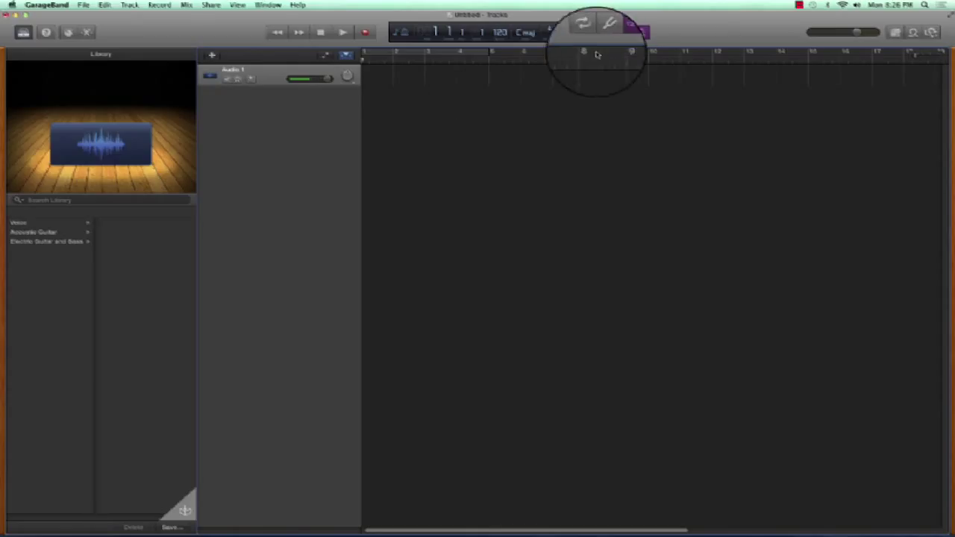
pyautogui.click(624, 33)
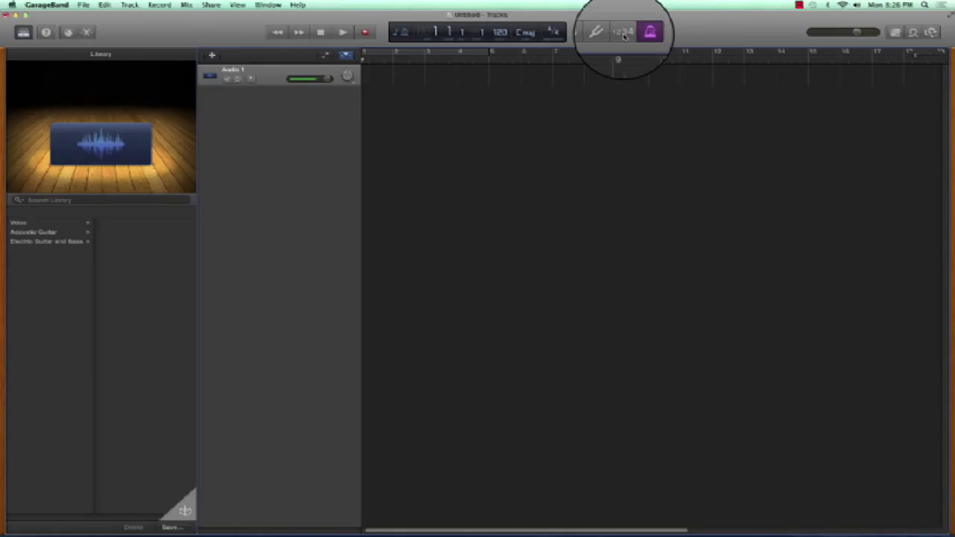
# Step: Turn off the metronome, show the counter as time, and hide the Library pane
pyautogui.click(648, 32)
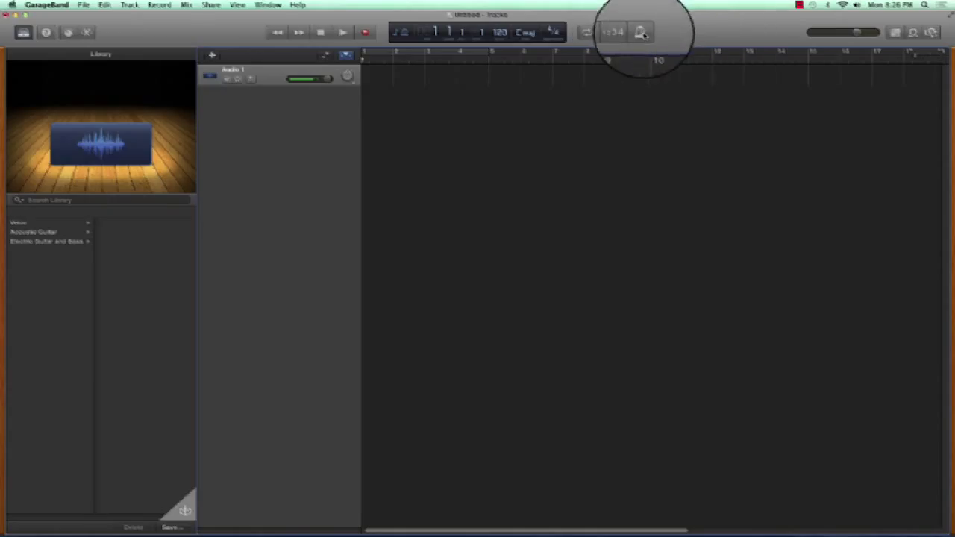
pyautogui.click(398, 32)
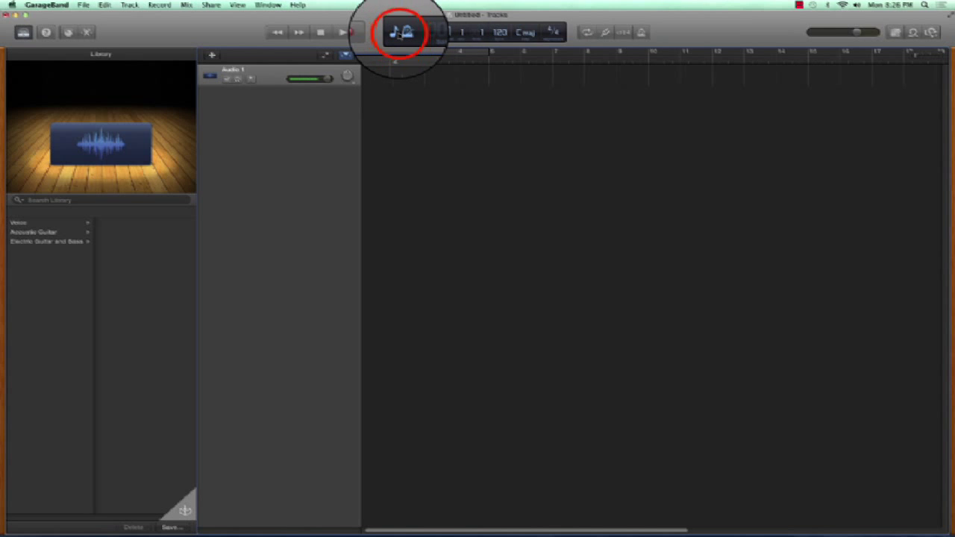
pyautogui.click(415, 58)
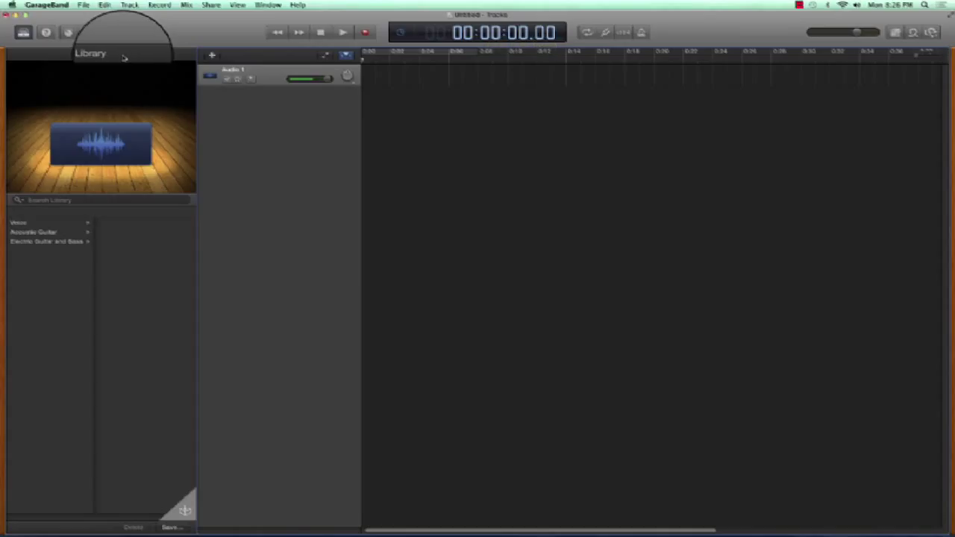
pyautogui.click(124, 58)
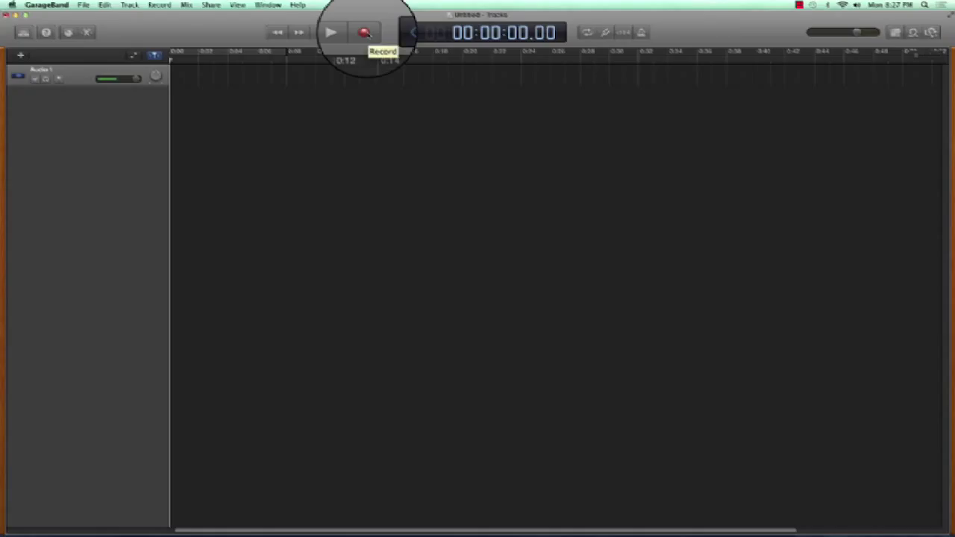
# Step: Record a roughly 24-second spoken take on Audio 1, then scrub back to audition it
pyautogui.click(365, 33)
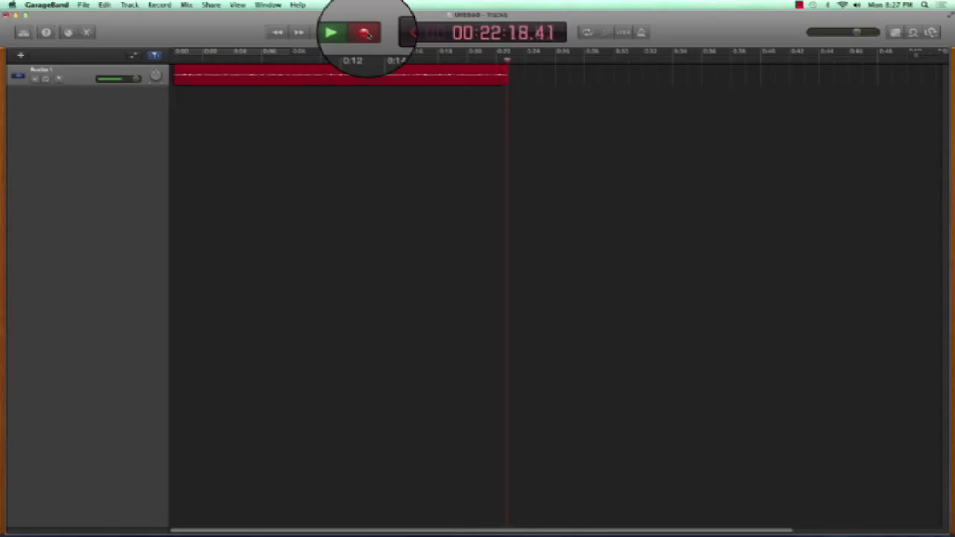
pyautogui.click(320, 32)
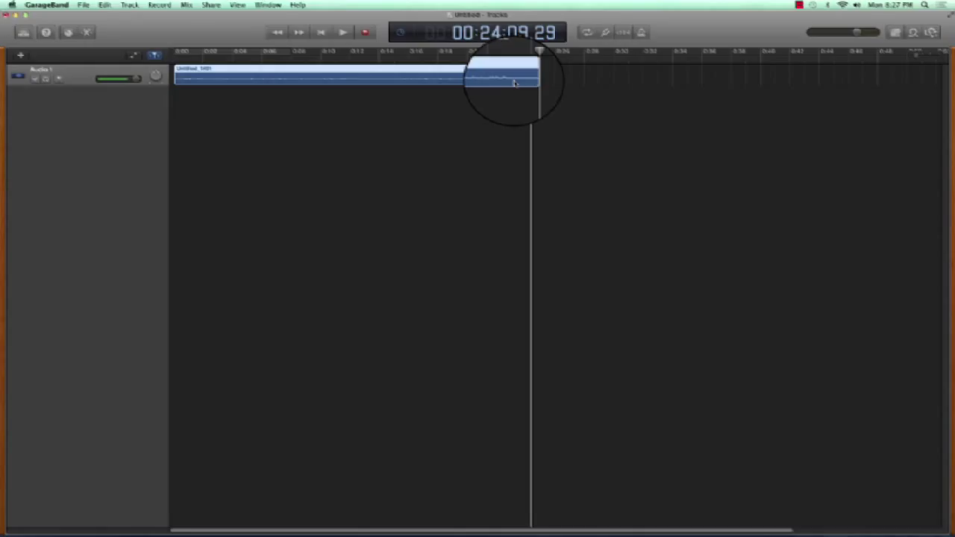
pyautogui.moveTo(531, 68); pyautogui.dragTo(391, 59)
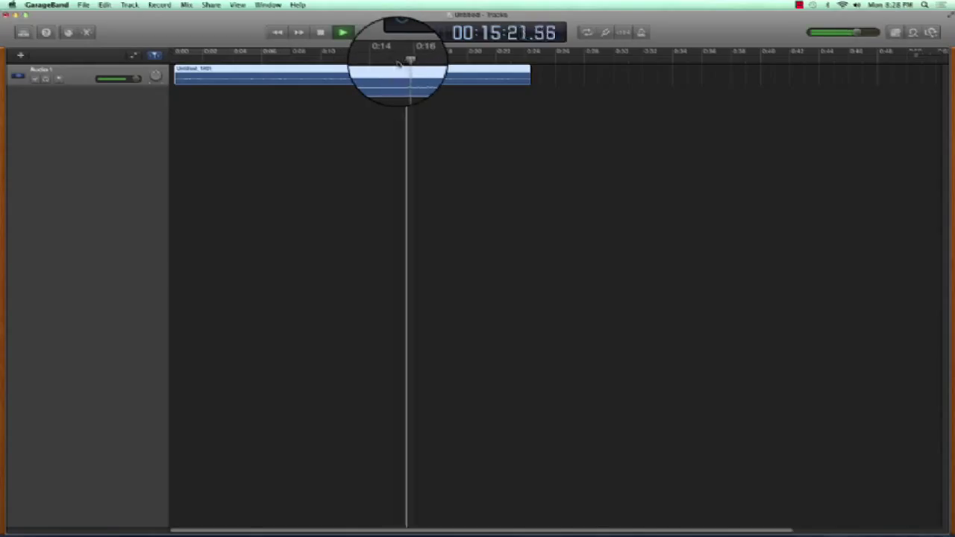
# Step: Trim the silent opening so the voice region starts around 0:14, and preview it
pyautogui.moveTo(407, 60)
pyautogui.mouseDown()
pyautogui.moveTo(415, 62)
pyautogui.moveTo(397, 60)
pyautogui.mouseUp()
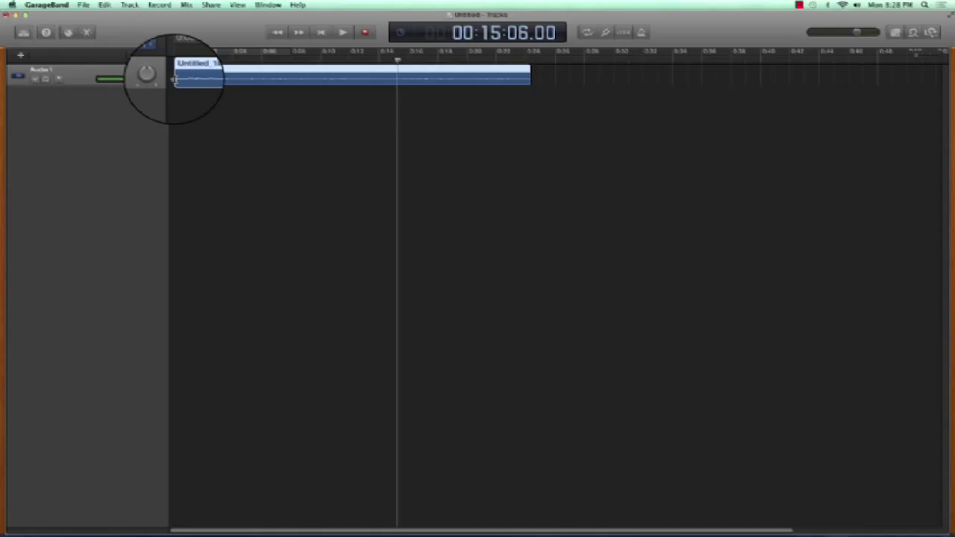
pyautogui.moveTo(174, 78); pyautogui.dragTo(387, 79)
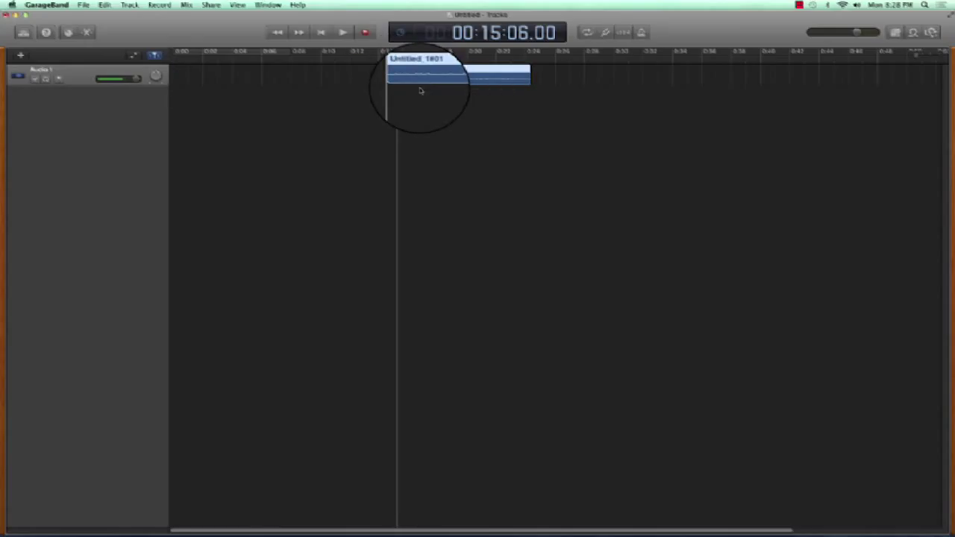
pyautogui.press('space')
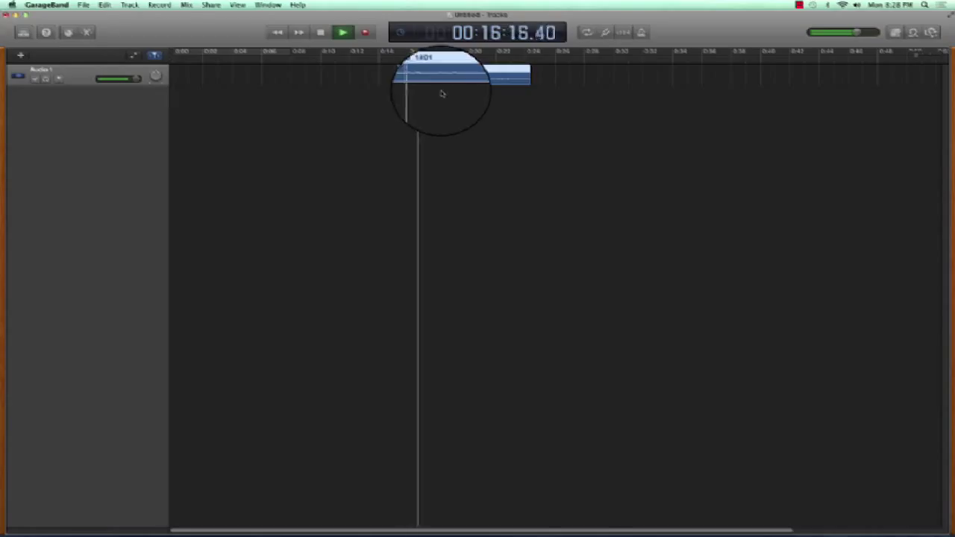
# Step: Trim the recording's tail to end near 0:23 and slide the region to the timeline start
pyautogui.moveTo(421, 58); pyautogui.dragTo(504, 60)
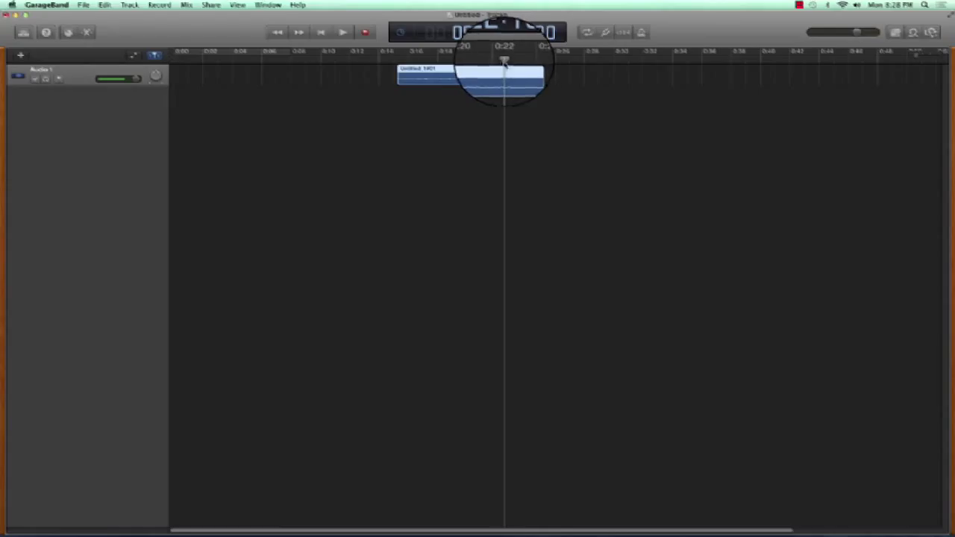
pyautogui.press('space')
pyautogui.press('space')
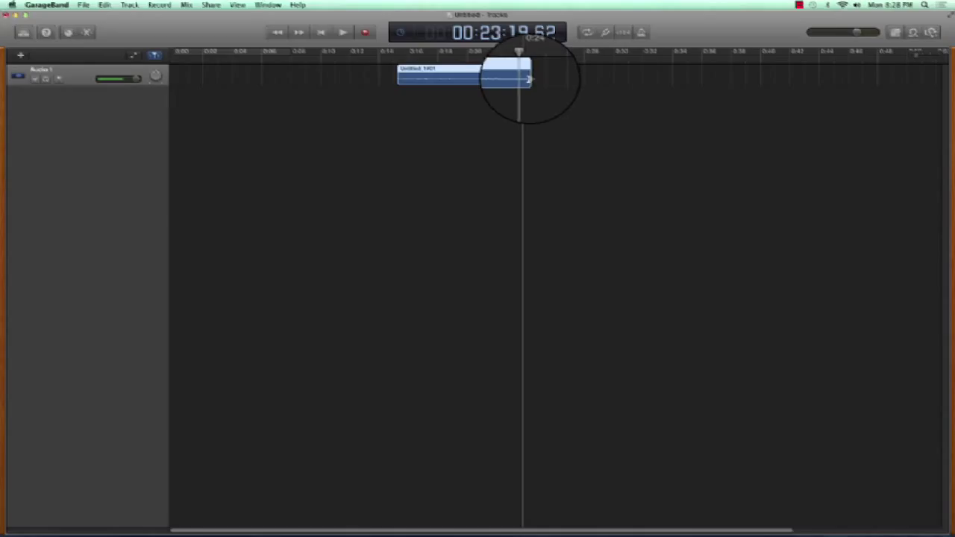
pyautogui.moveTo(528, 78); pyautogui.dragTo(520, 78)
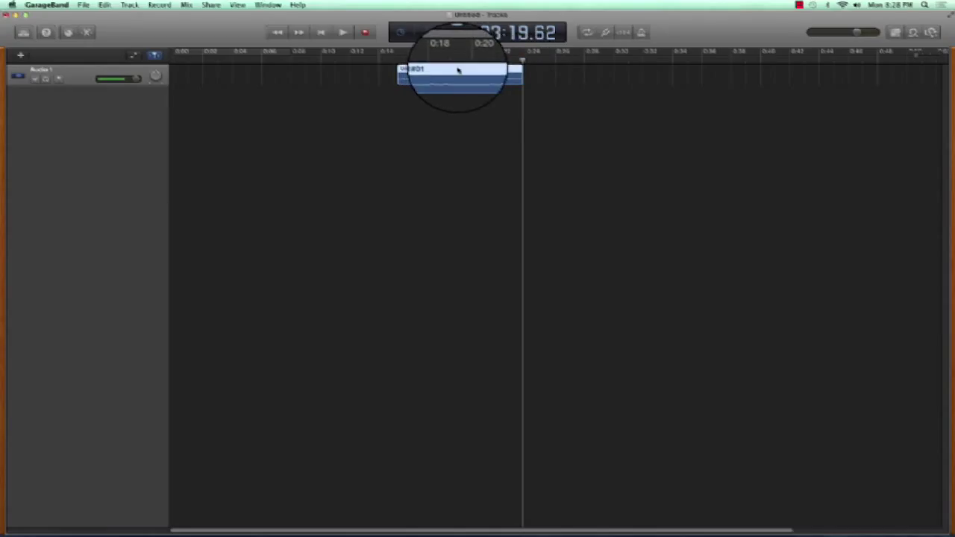
pyautogui.moveTo(458, 70); pyautogui.dragTo(149, 52)
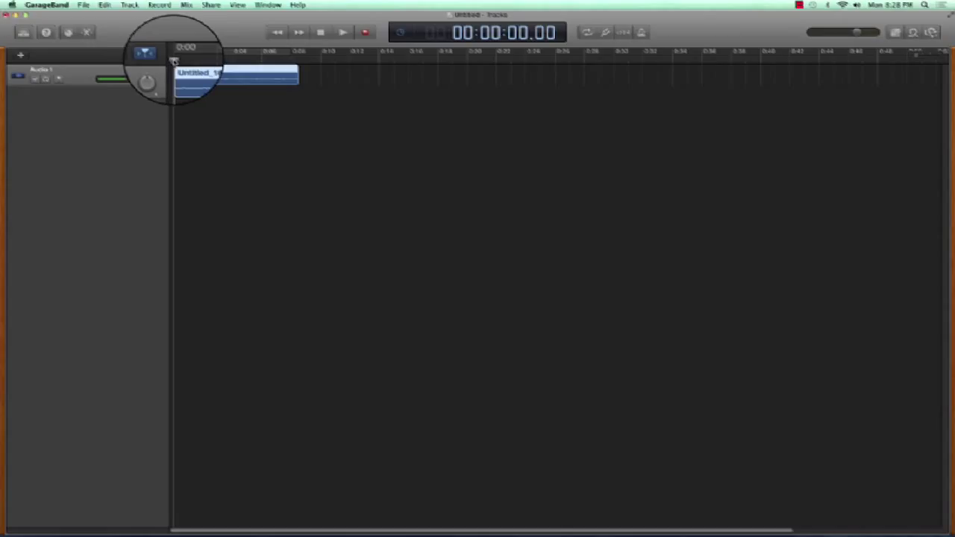
# Step: Play the trimmed recording from 0:00 and stop shortly after
pyautogui.press('space')
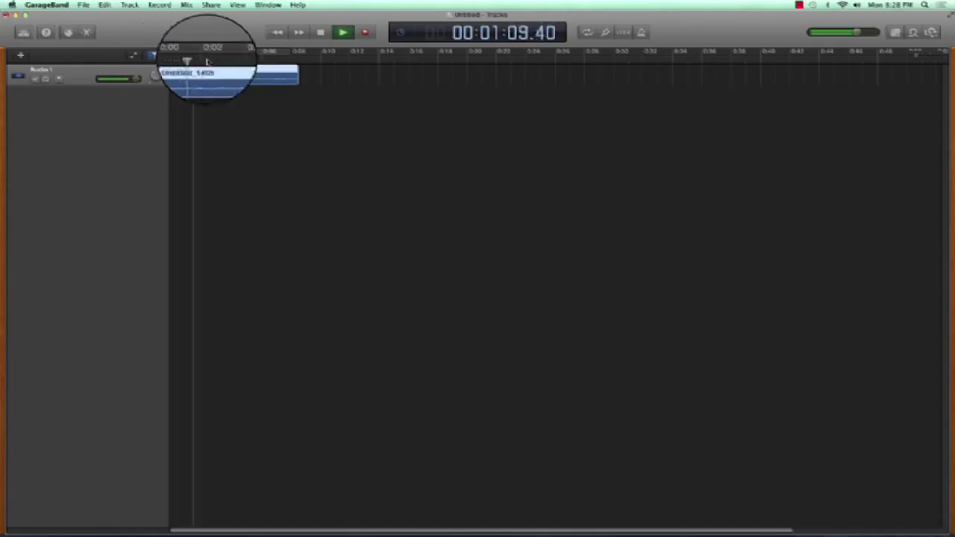
pyautogui.press('space')
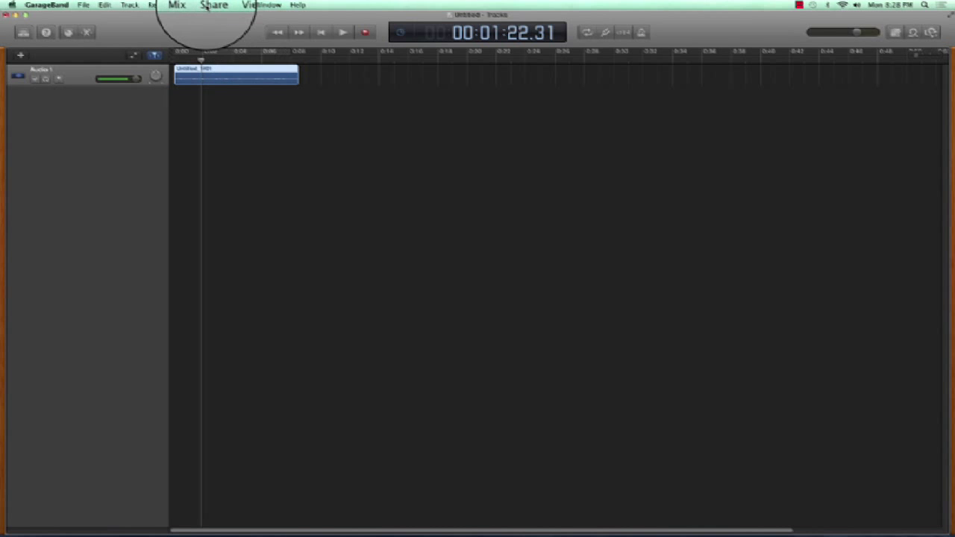
# Step: Export the song as a highest-quality MP3 named 'DAW U GB 101' into the Garage Band 101 folder
pyautogui.click(212, 5)
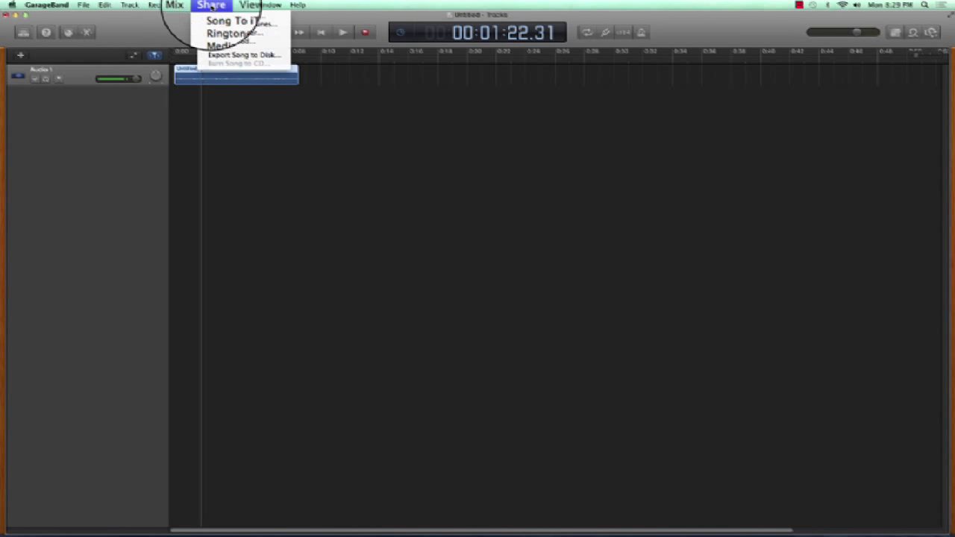
pyautogui.click(249, 55)
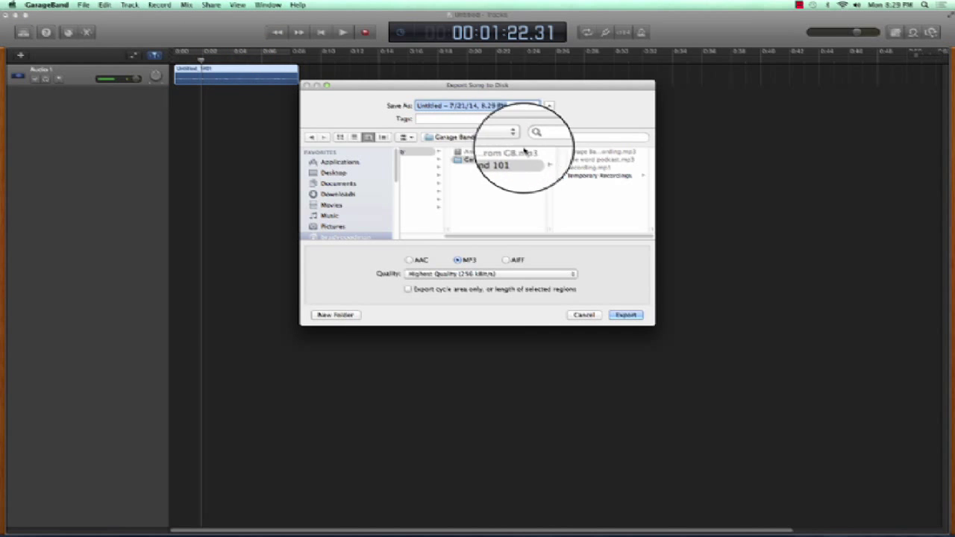
pyautogui.click(527, 88)
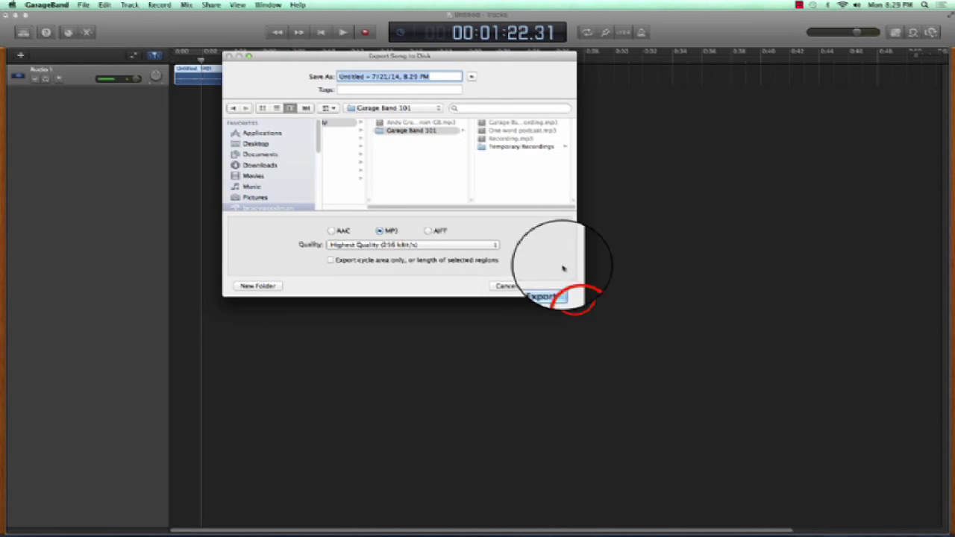
pyautogui.moveTo(575, 295); pyautogui.dragTo(702, 324)
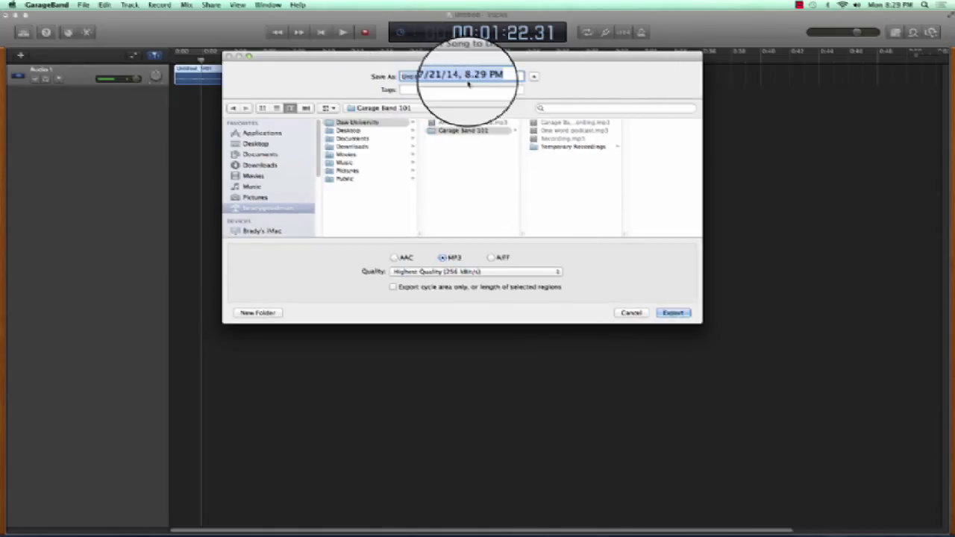
pyautogui.write('Oak')
pyautogui.press('BackSpace')
pyautogui.press('BackSpace')
pyautogui.press('BackSpace')
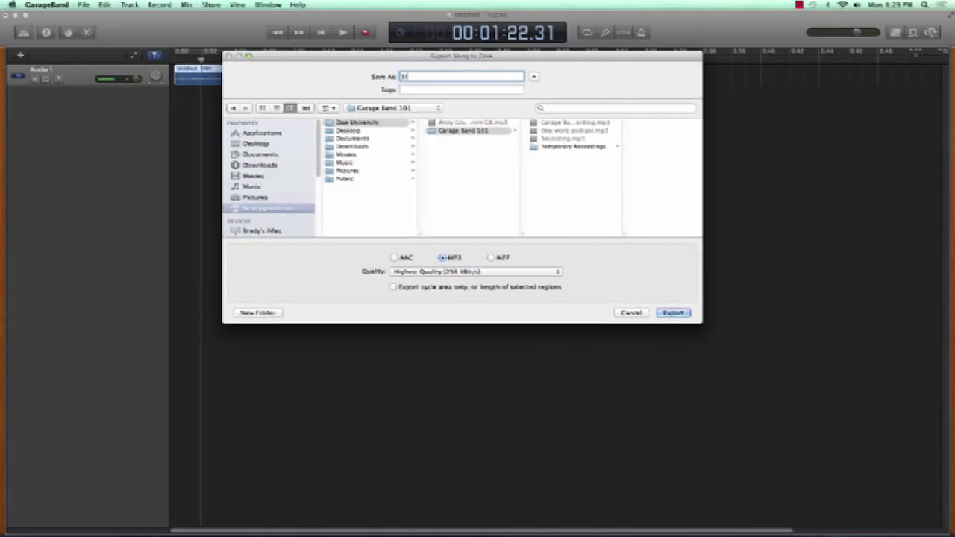
pyautogui.write('DAW U GB 101')
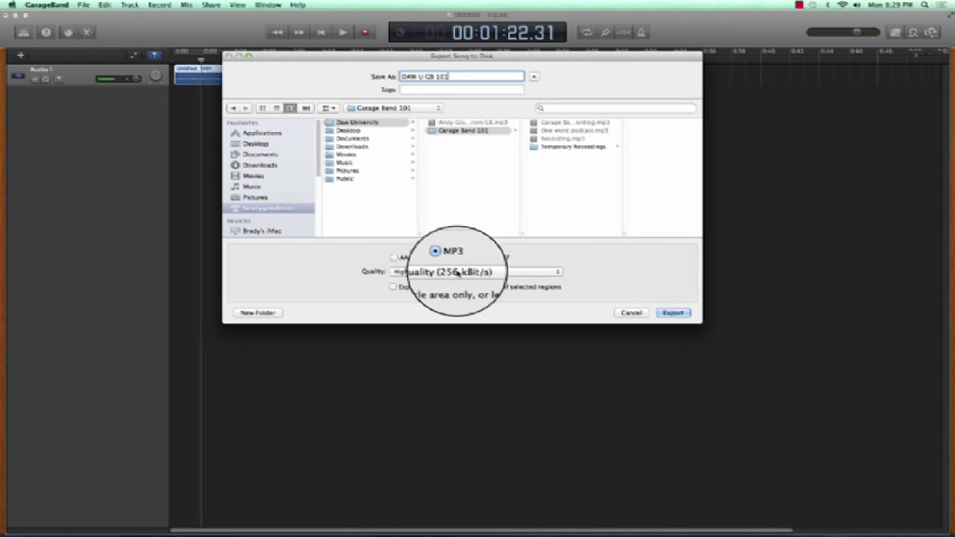
pyautogui.click(675, 312)
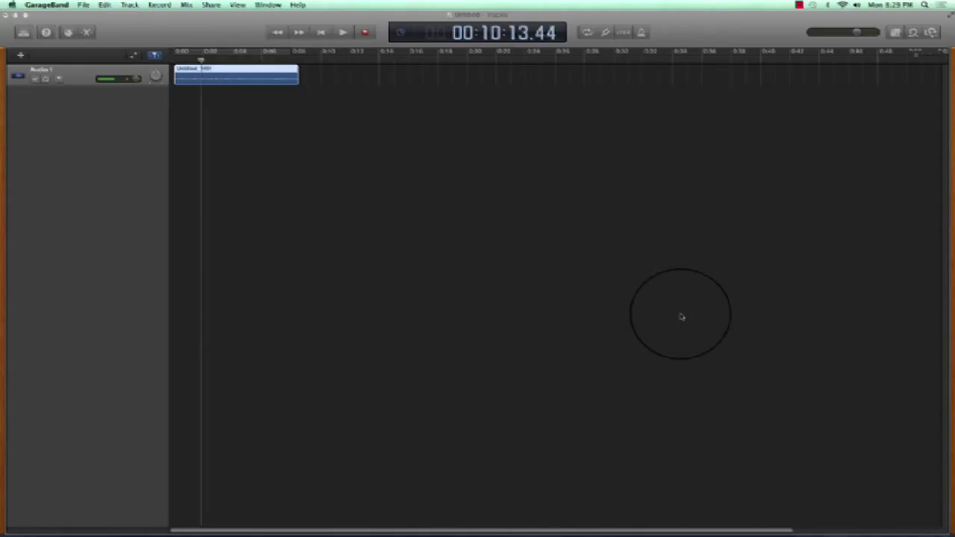